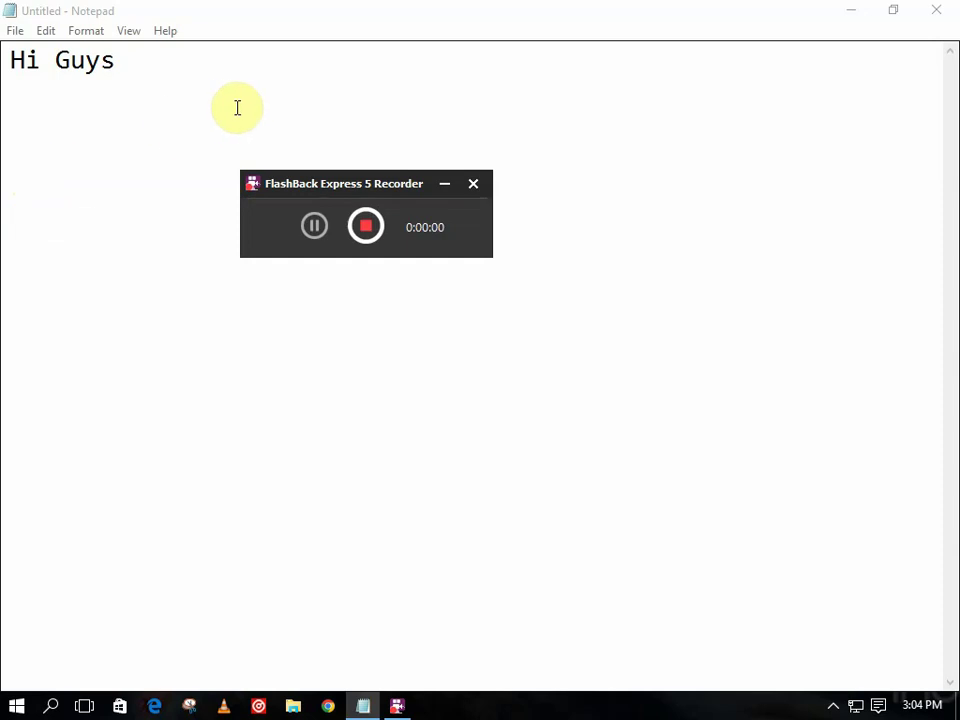
- Below 'Hi Guys', add paragraphs introducing PC screenshots and asking viewers to subscribe
{"action": "left_click_drag", "start_coordinate": [8, 60], "coordinate": [118, 63]}
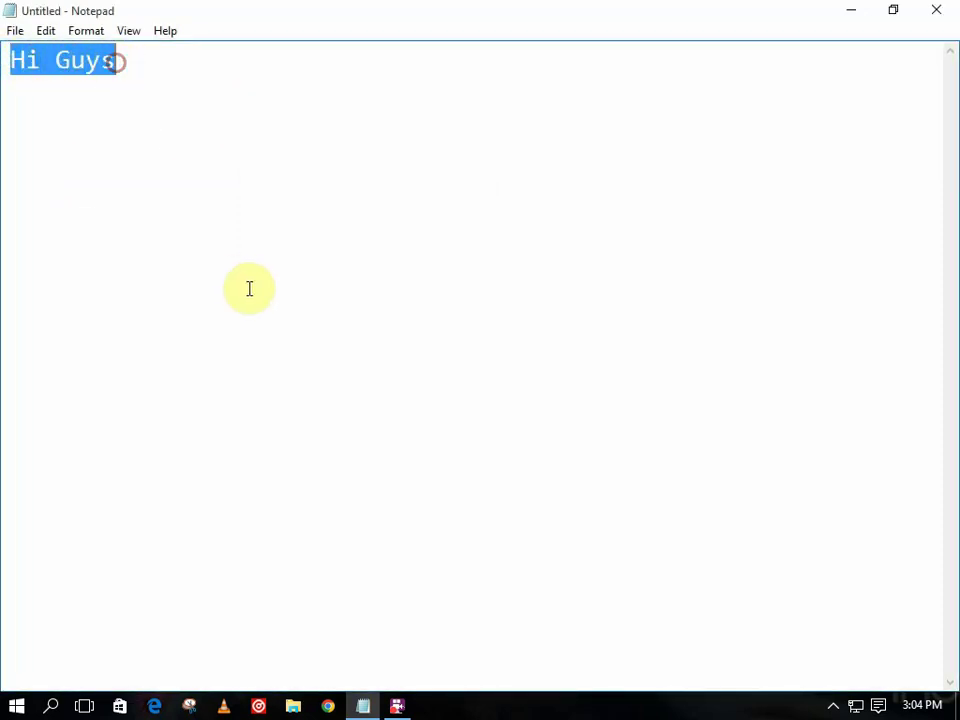
{"action": "left_click", "coordinate": [122, 61]}
{"action": "key", "text": "Return"}
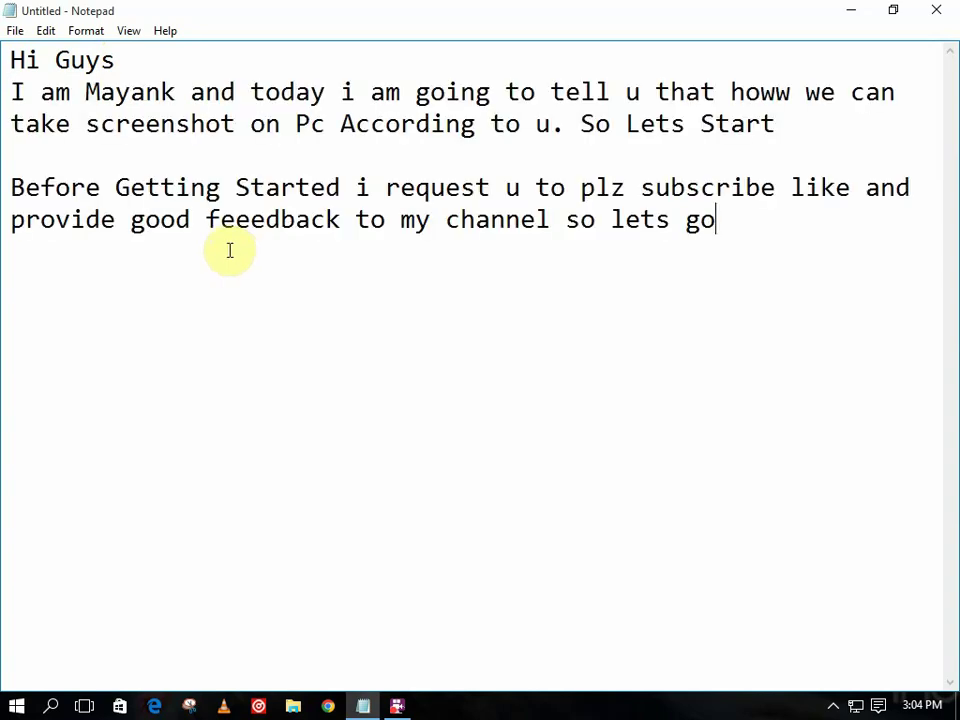
{"action": "left_click_drag", "start_coordinate": [401, 93], "coordinate": [776, 124]}
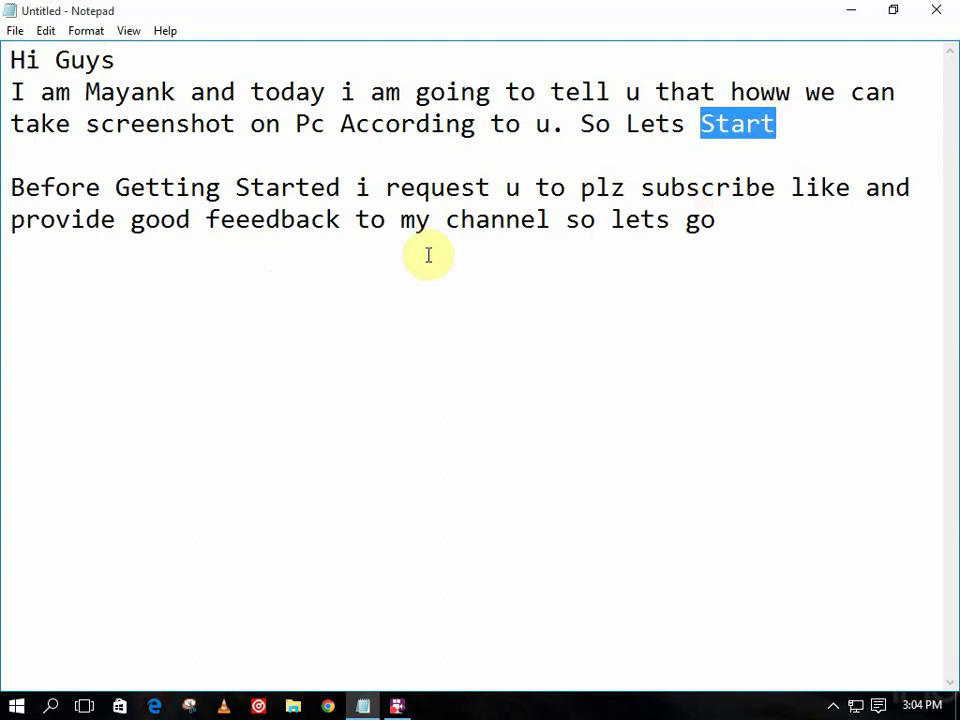
{"action": "left_click_drag", "start_coordinate": [11, 187], "coordinate": [502, 199]}
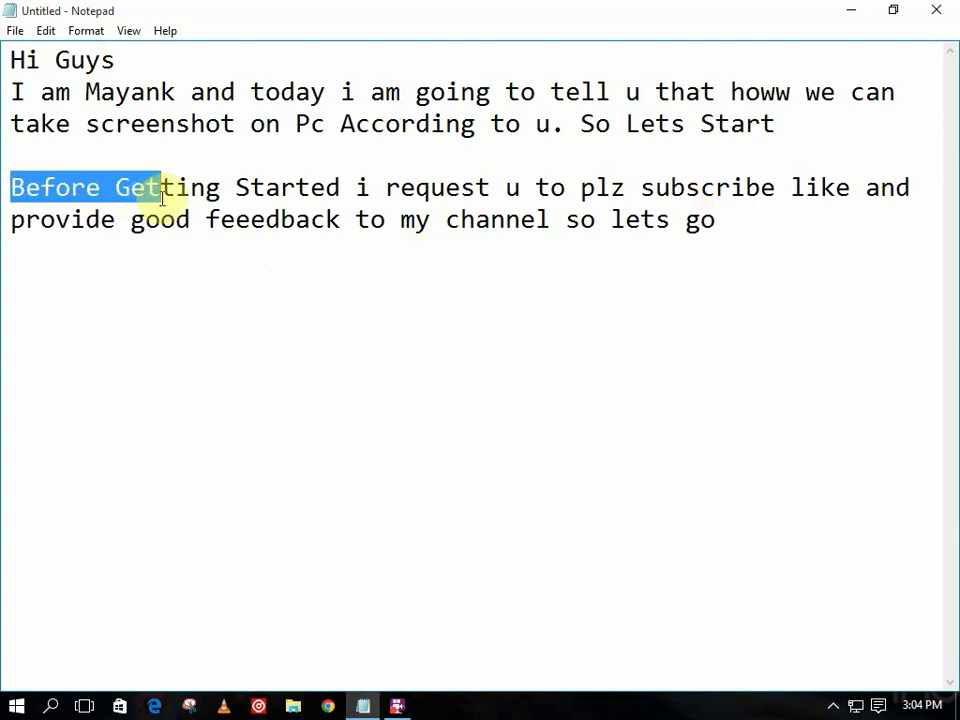
{"action": "left_click_drag", "start_coordinate": [670, 220], "coordinate": [740, 222]}
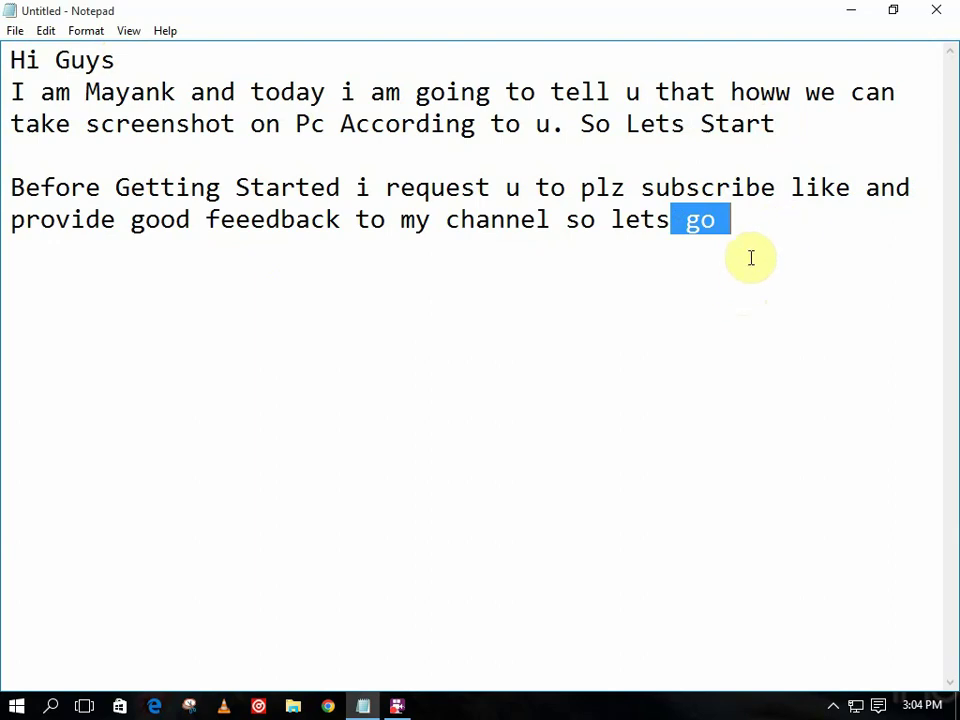
{"action": "left_click", "coordinate": [746, 225]}
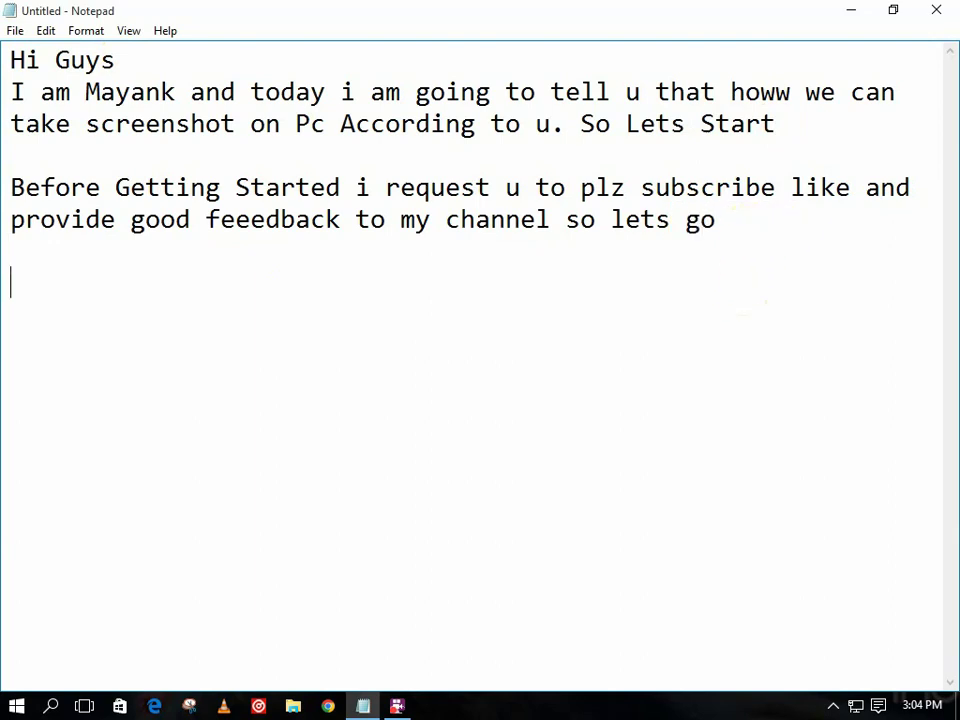
- Type the line 'Step 1= Search Snipping tool In start menu' with blank lines below
{"action": "type", "text": "Step 1= "}
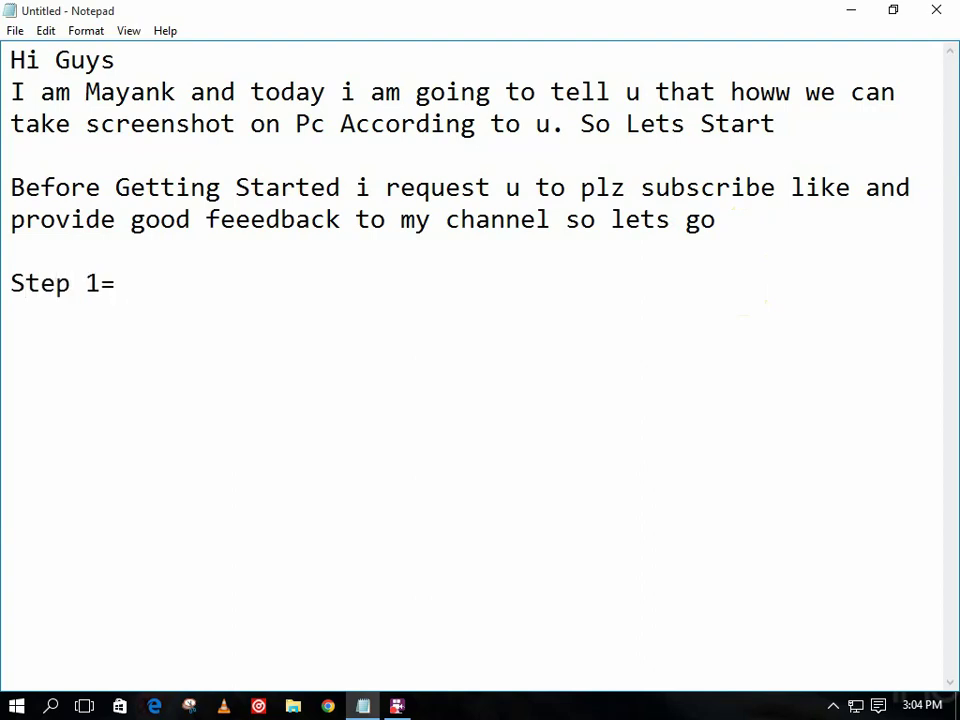
{"action": "type", "text": "Search S"}
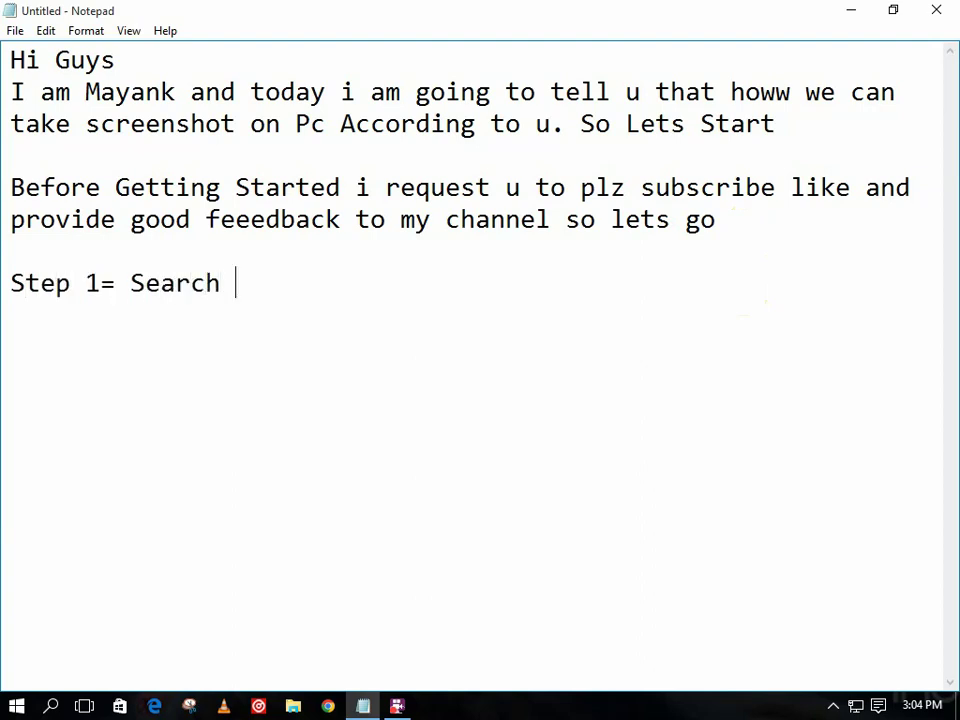
{"action": "type", "text": "nippi"}
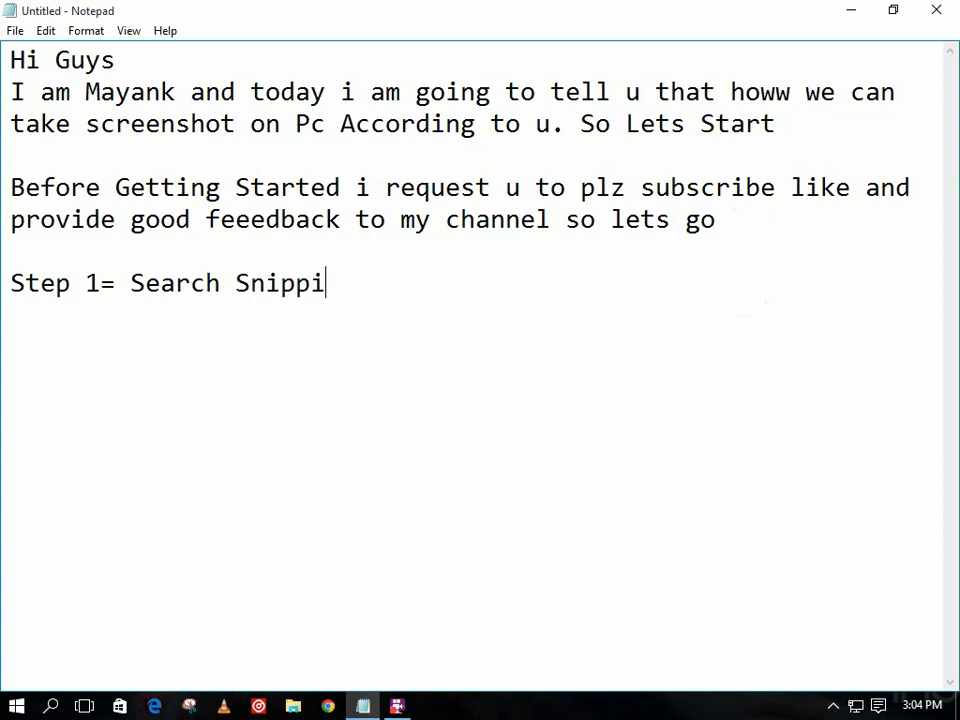
{"action": "type", "text": "ng tool Ins"}
{"action": "key", "text": "BackSpace"}
{"action": "key", "text": "BackSpace"}
{"action": "type", "text": "start meny"}
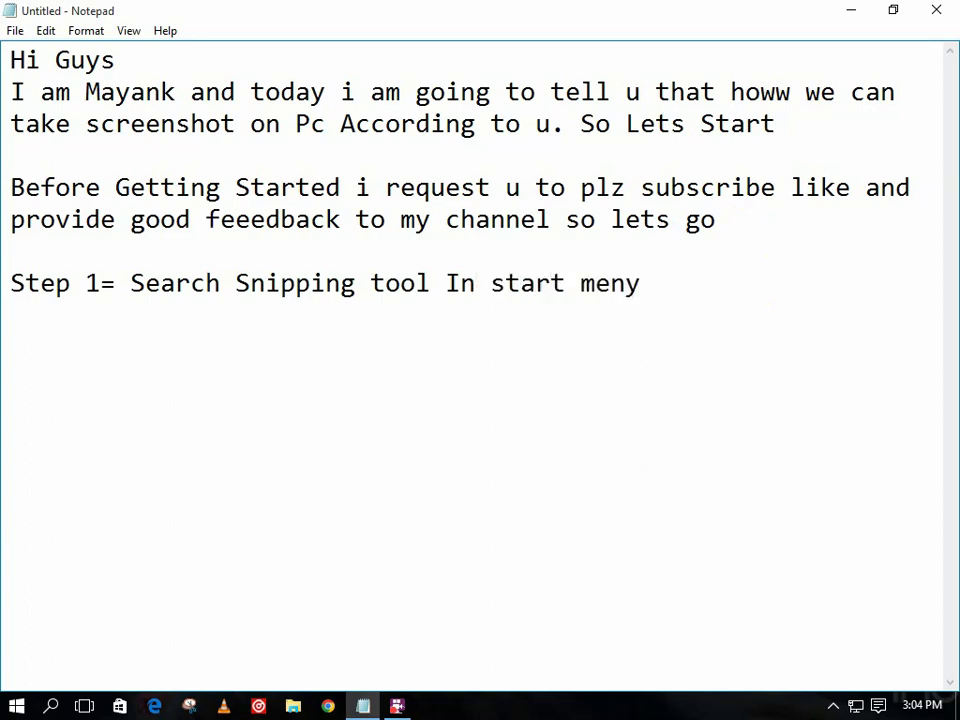
{"action": "type", "text": "u"}
{"action": "key", "text": "Return"}
{"action": "key", "text": "Return"}
{"action": "key", "text": "Return"}
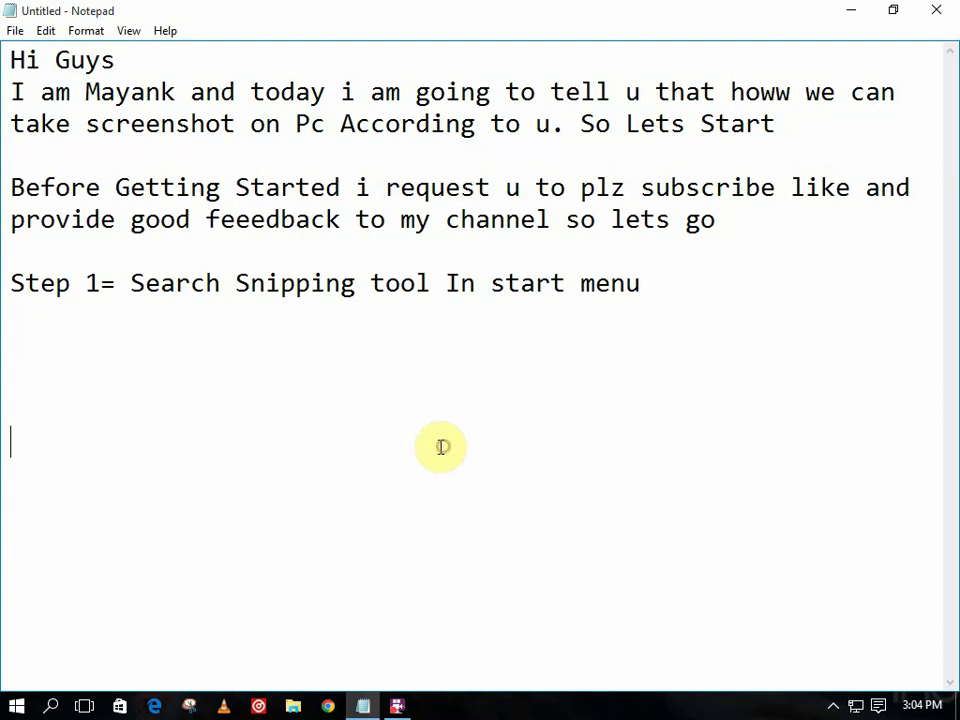
- Search 'sni' in the Start menu and launch Snipping Tool
{"action": "left_click", "coordinate": [4, 707]}
{"action": "type", "text": "sni"}
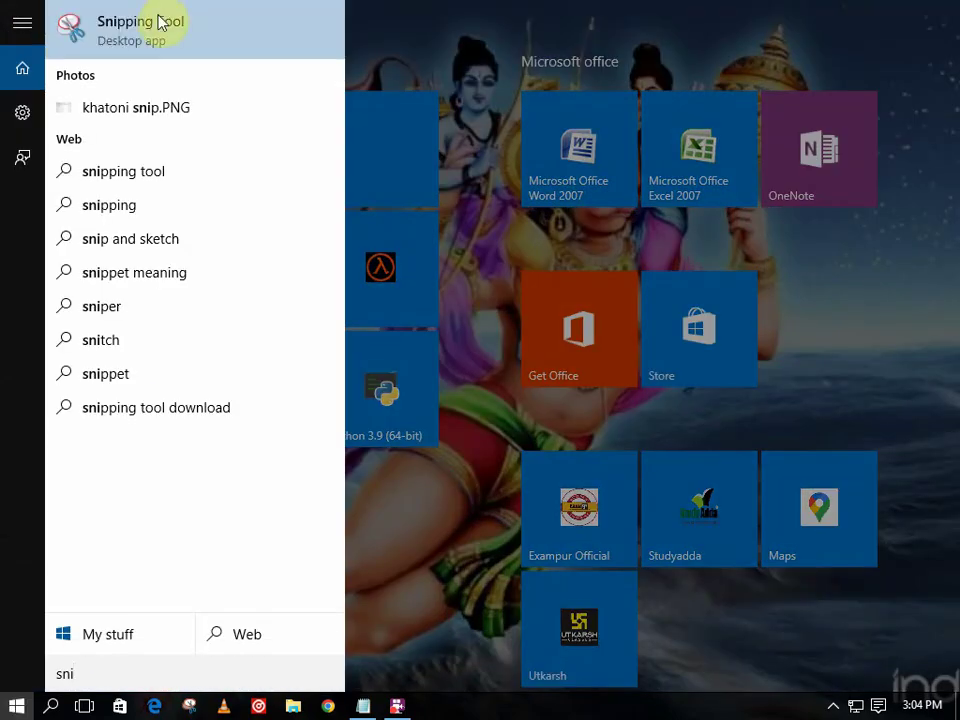
{"action": "left_click", "coordinate": [160, 24]}
- Move the Snipping Tool window aside and start a new line in the Notepad note
{"action": "mouse_move", "coordinate": [216, 14]}
{"action": "left_mouse_down"}
{"action": "mouse_move", "coordinate": [226, 57]}
{"action": "mouse_move", "coordinate": [435, 150]}
{"action": "left_mouse_up"}
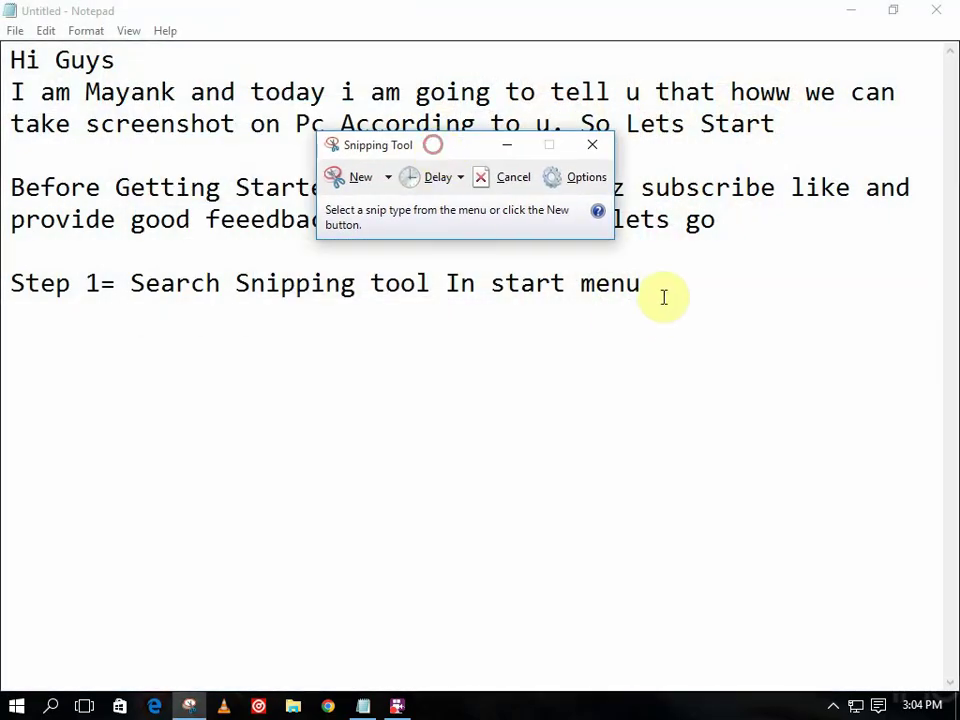
{"action": "left_click", "coordinate": [652, 283]}
{"action": "key", "text": "Return"}
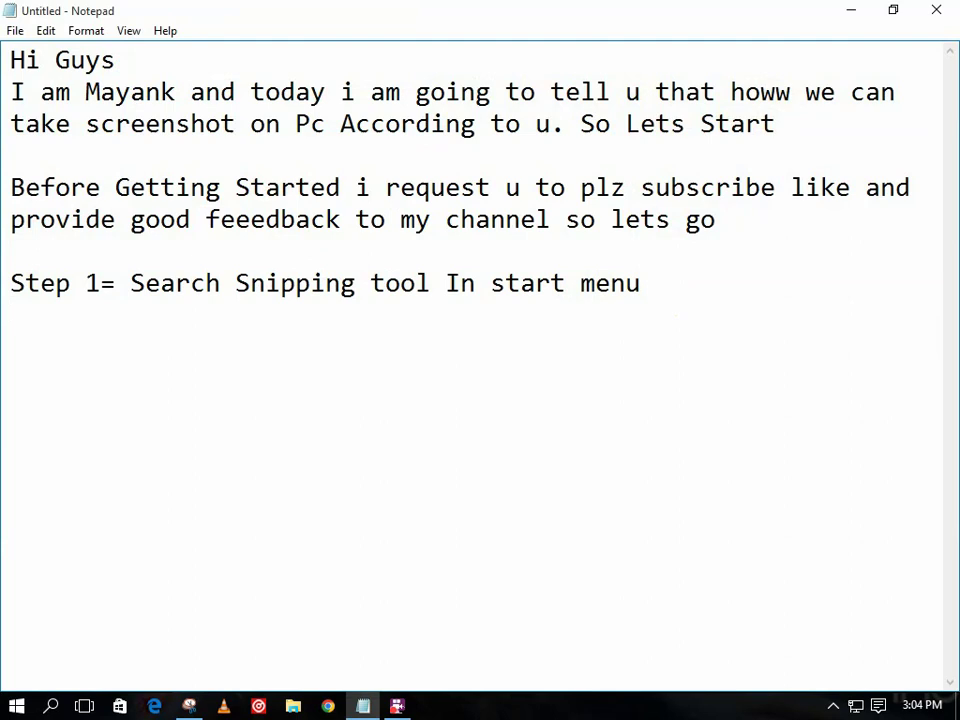
- Type 'Step-2 Select New and select the region of which u want to take screenshot.'
{"action": "type", "text": "Step-2S"}
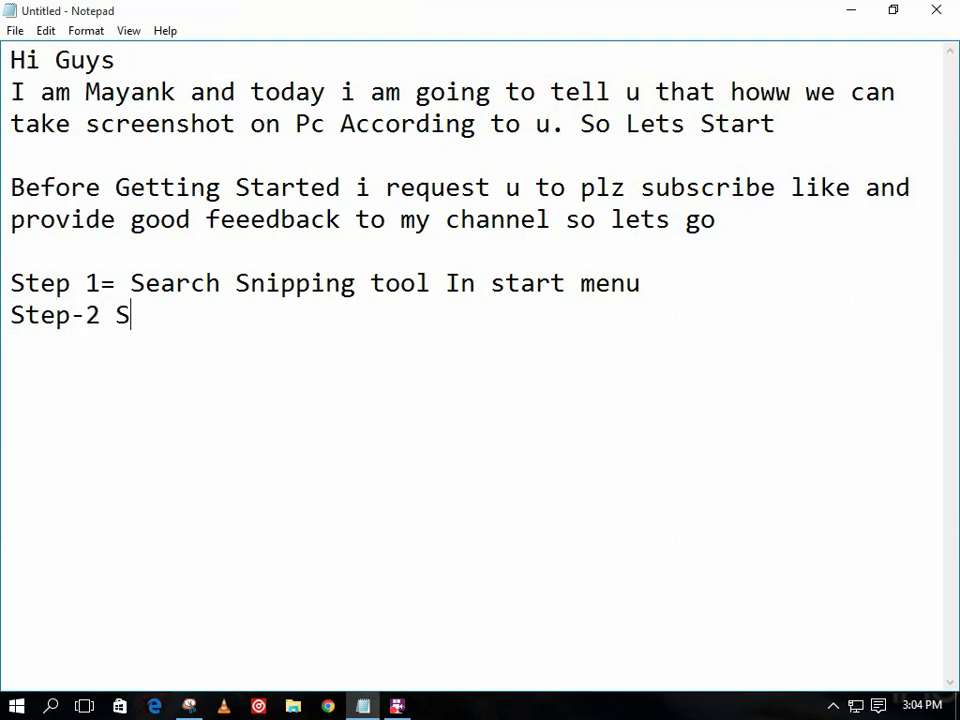
{"action": "type", "text": "electNew"}
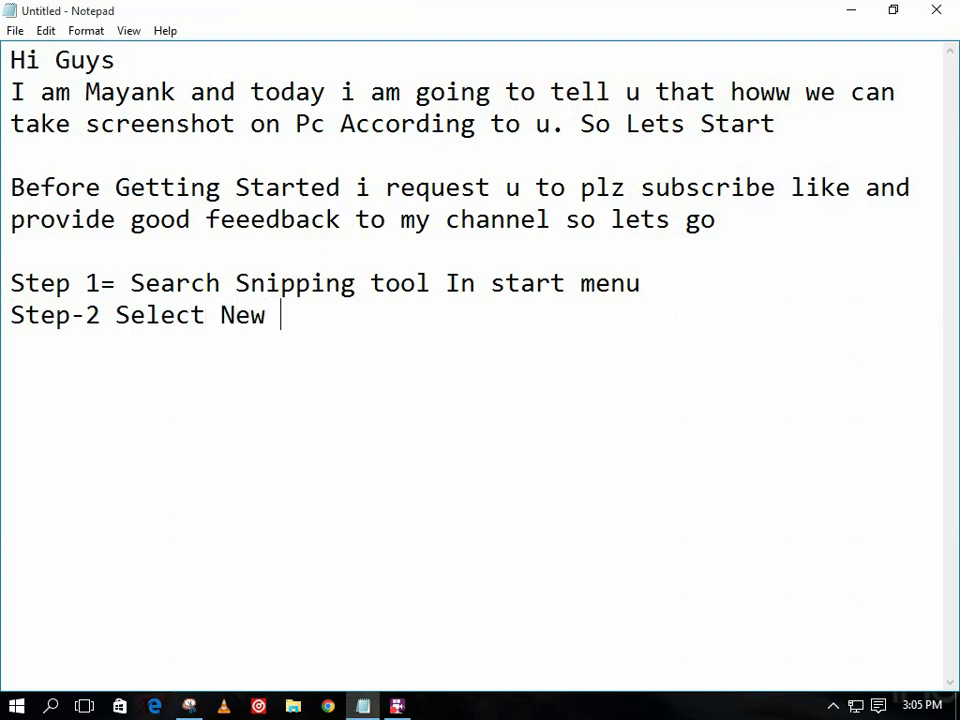
{"action": "type", "text": "nd select the "}
{"action": "type", "text": "egionof which uwe"}
{"action": "key", "text": "BackSpace"}
{"action": "type", "text": "want to take screenshot."}
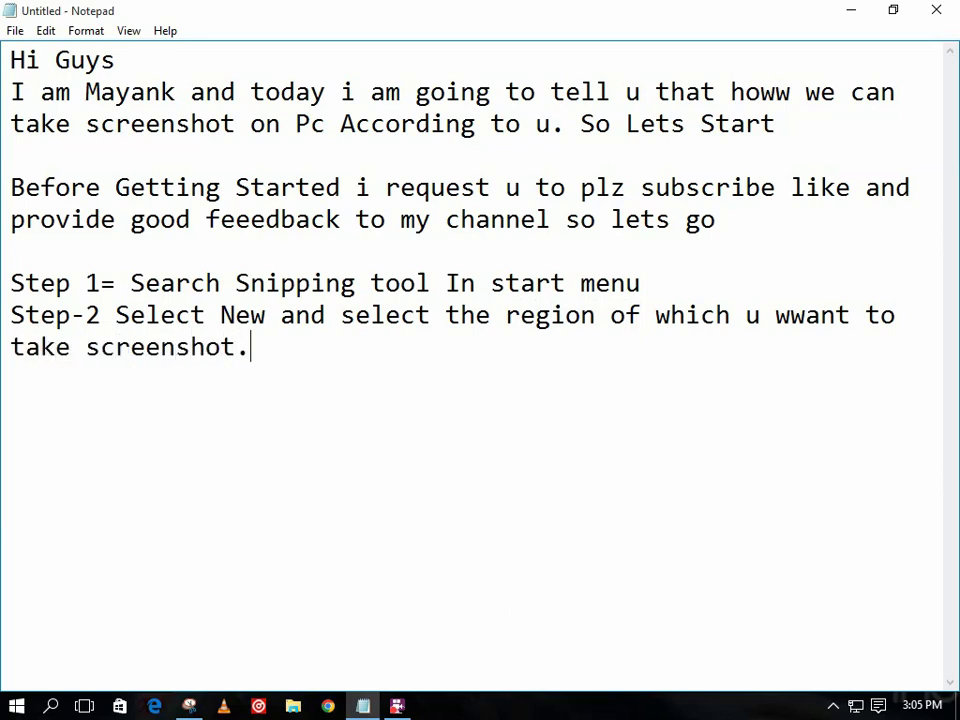
- Take a new Snipping Tool snip of the Notepad note area, then minimize Snipping Tool
{"action": "left_click", "coordinate": [360, 705]}
{"action": "left_click", "coordinate": [360, 705]}
{"action": "left_click", "coordinate": [188, 705]}
{"action": "left_click", "coordinate": [354, 178]}
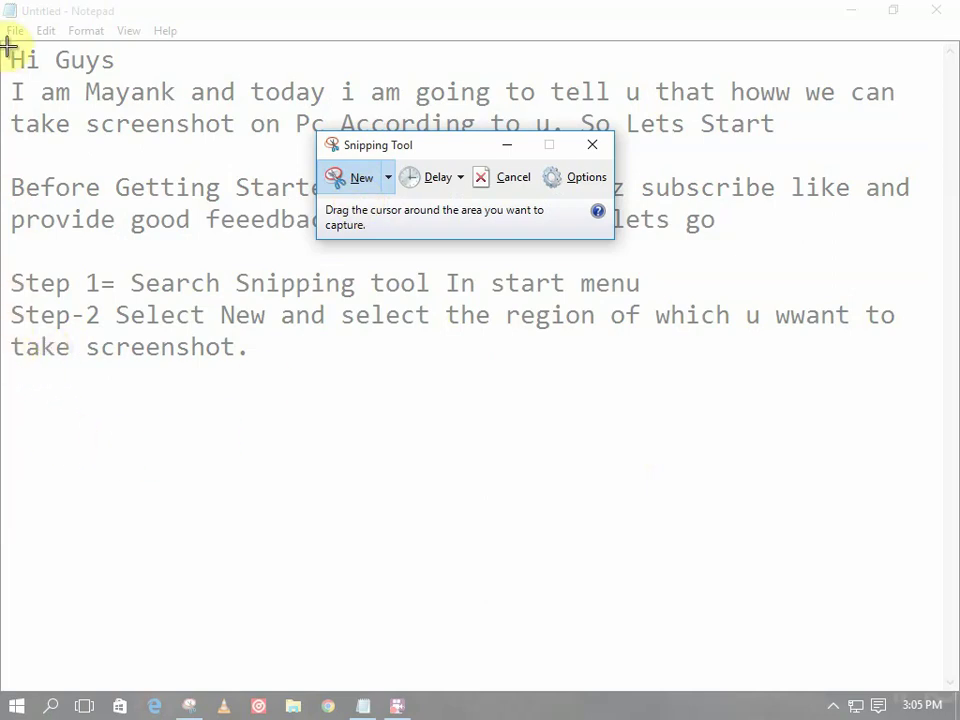
{"action": "mouse_move", "coordinate": [7, 43]}
{"action": "left_mouse_down"}
{"action": "mouse_move", "coordinate": [57, 105]}
{"action": "mouse_move", "coordinate": [921, 626]}
{"action": "left_mouse_up"}
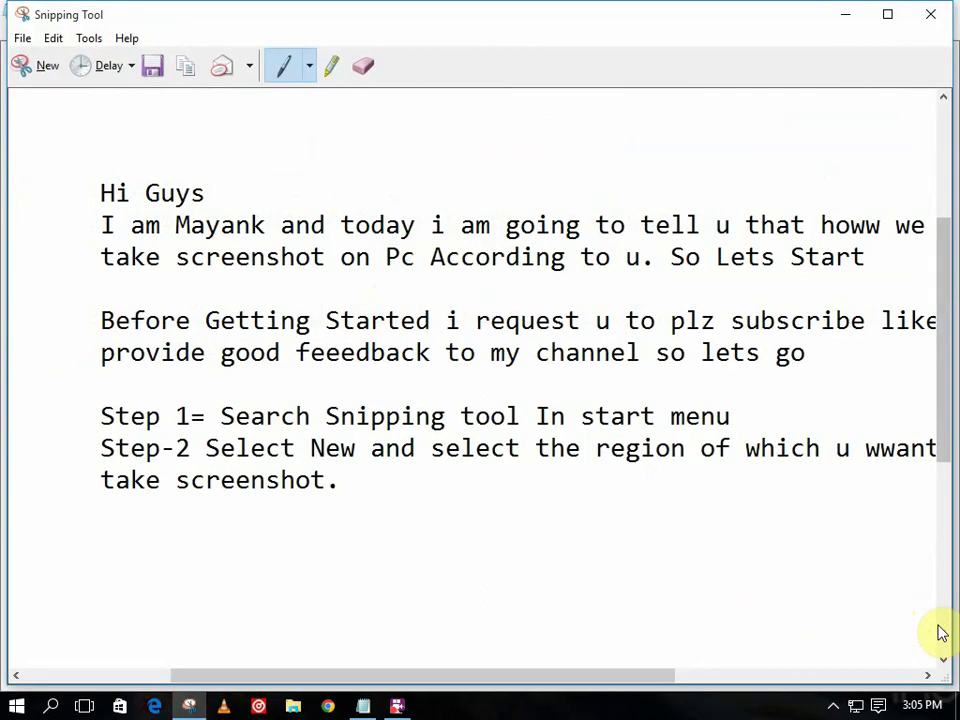
{"action": "left_click", "coordinate": [845, 14]}
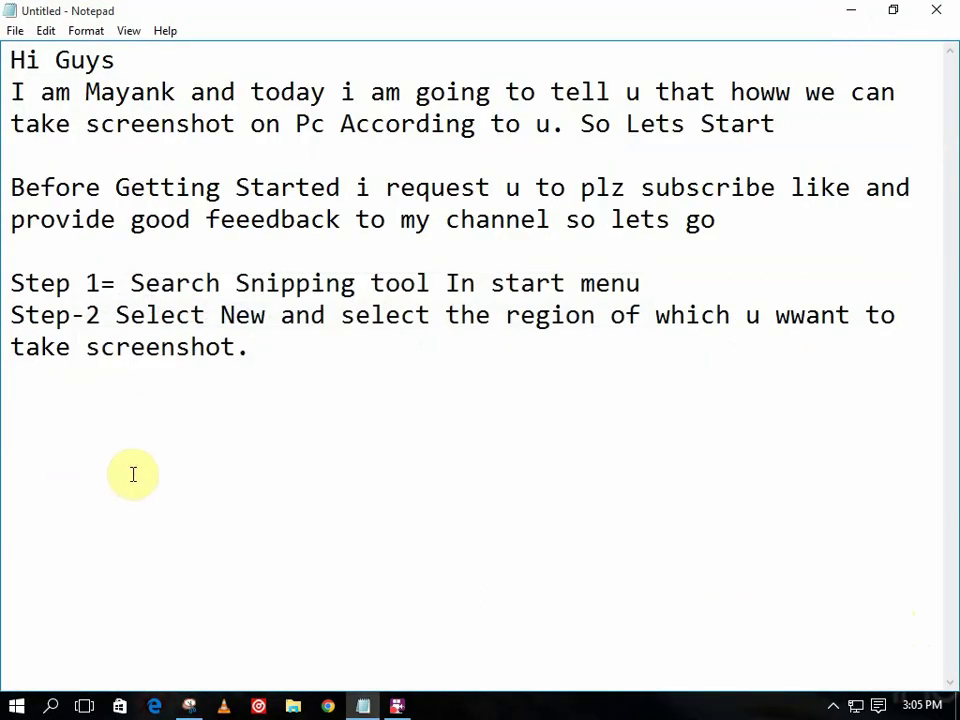
- Type 'Like this you will get a windows showing the screenshot u have taken' and 'So Save the file in any folder u want'
{"action": "key", "text": "Return"}
{"action": "type", "text": "Lik"}
{"action": "type", "text": "we"}
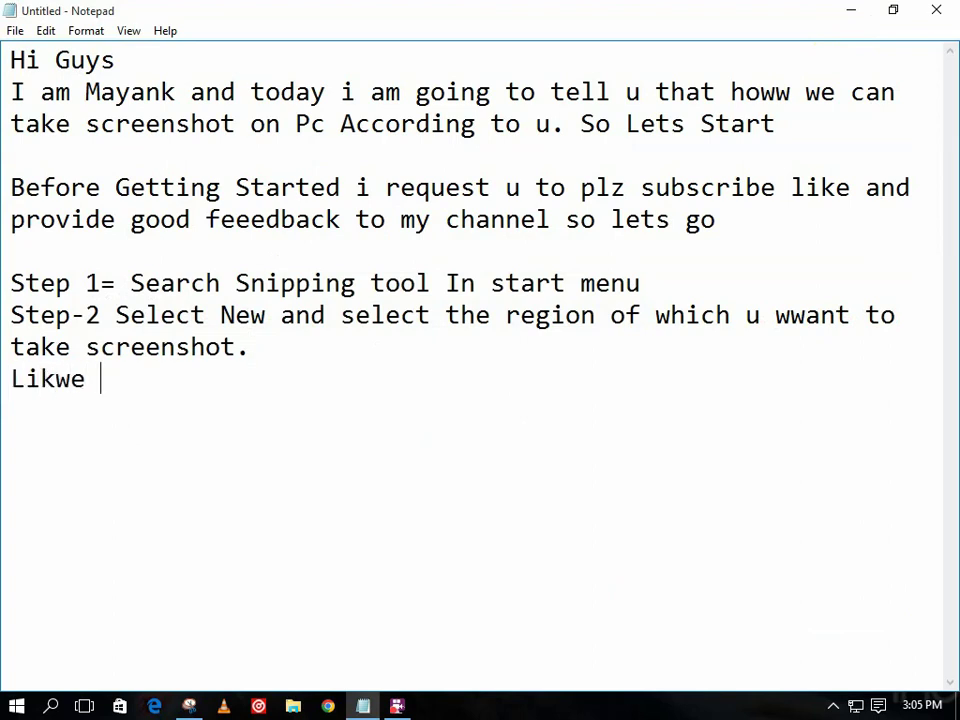
{"action": "type", "text": "his"}
{"action": "type", "text": "u q"}
{"action": "type", "text": "ill"}
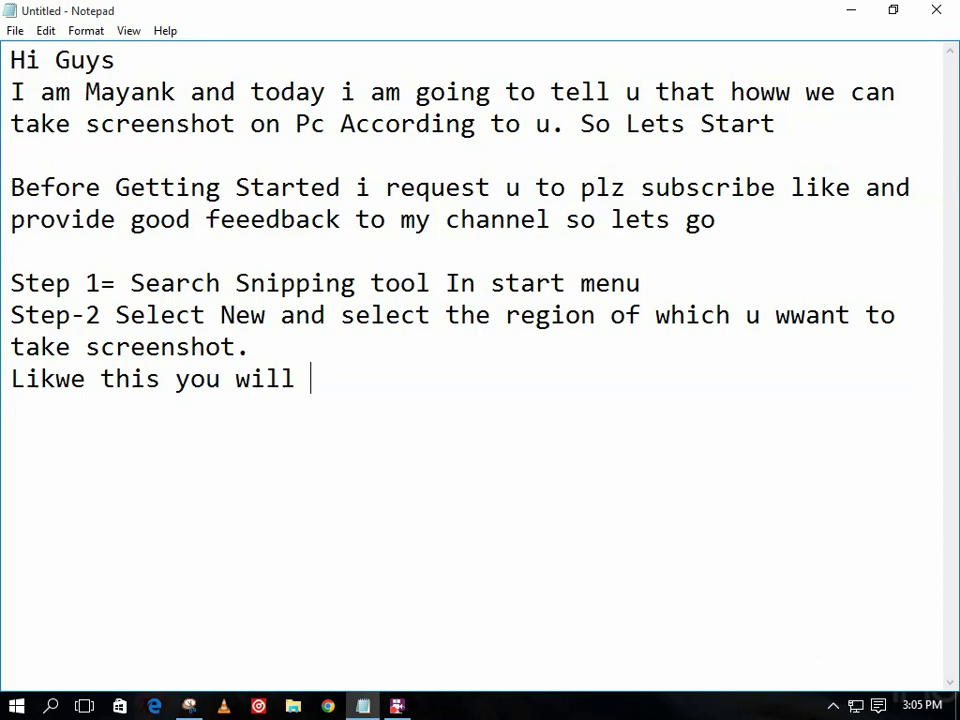
{"action": "type", "text": "ge"}
{"action": "type", "text": "t a w"}
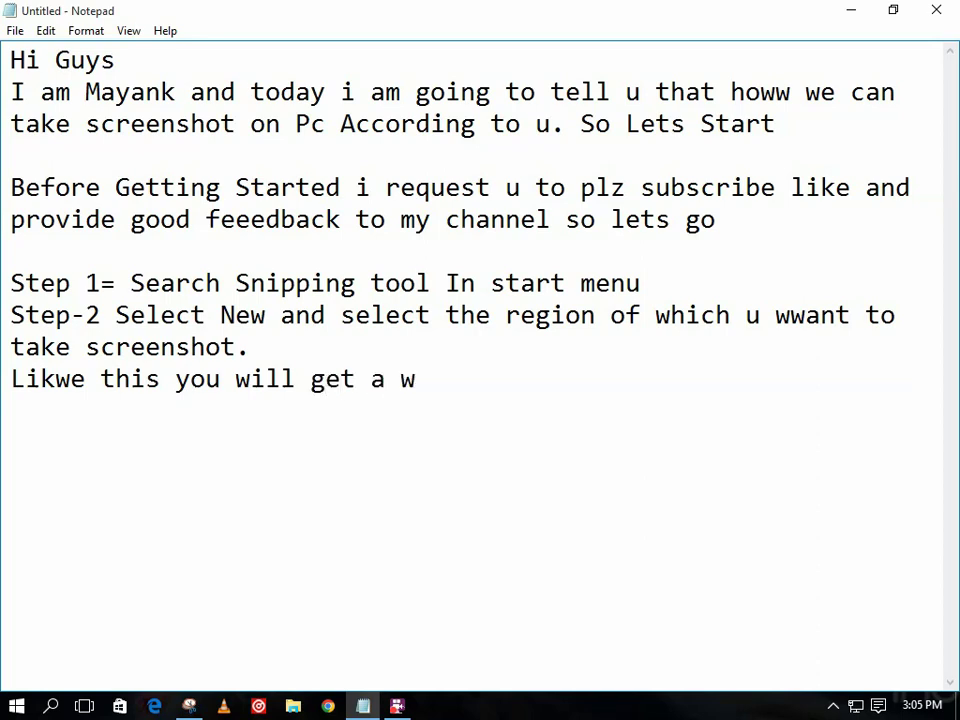
{"action": "type", "text": "ing"}
{"action": "key", "text": "BackSpace"}
{"action": "type", "text": "dows showing the screenshot u "}
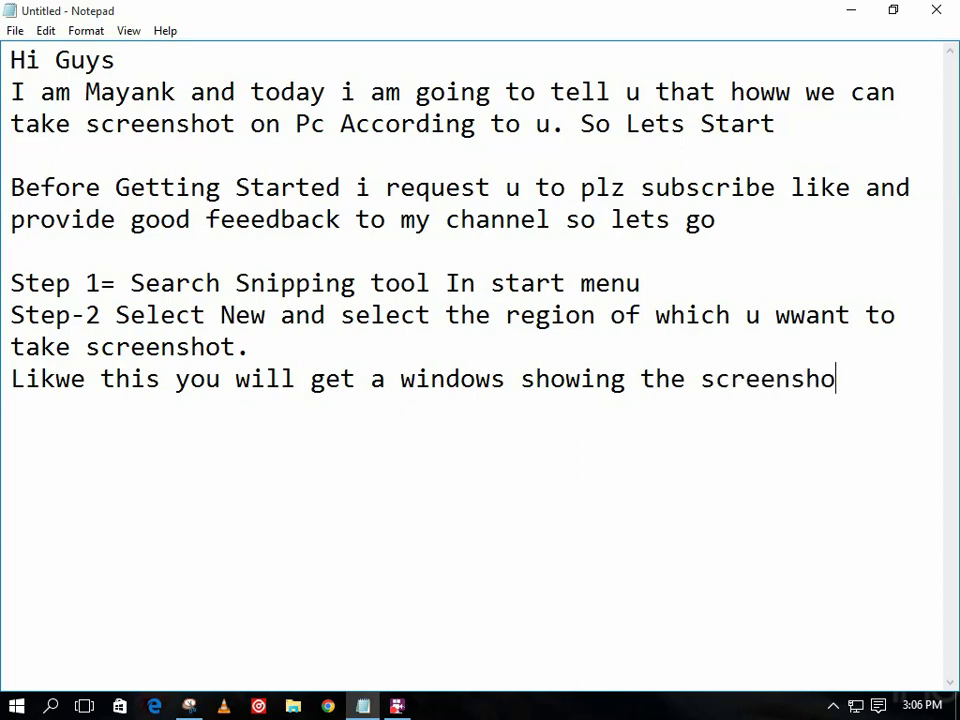
{"action": "type", "text": "have takle"}
{"action": "key", "text": "BackSpace"}
{"action": "type", "text": "en"}
{"action": "type", "text": "So"}
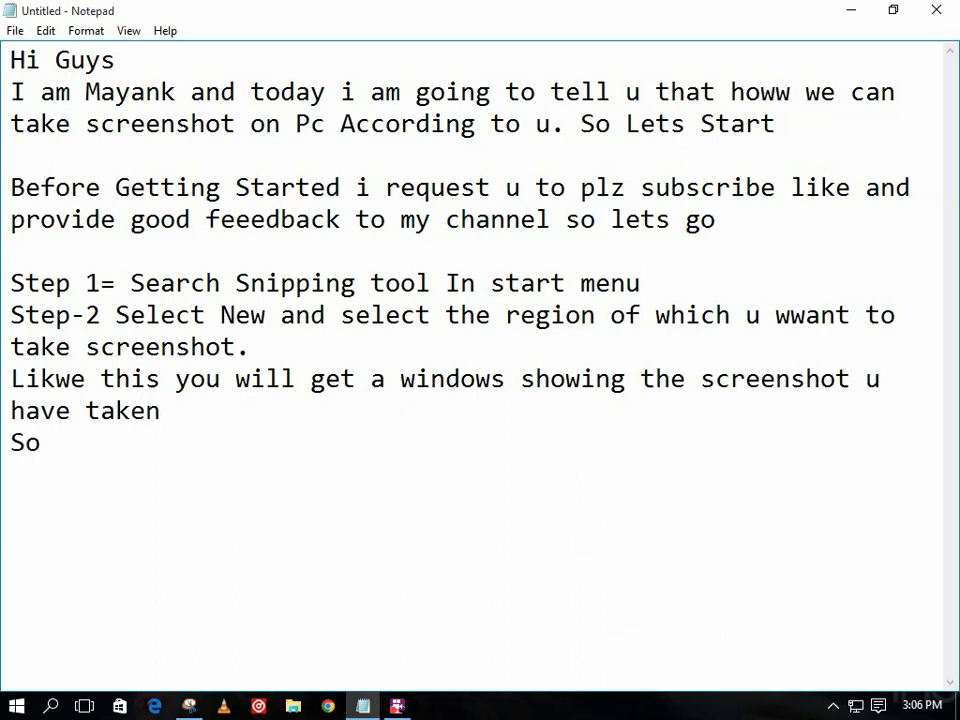
{"action": "type", "text": "ave the f"}
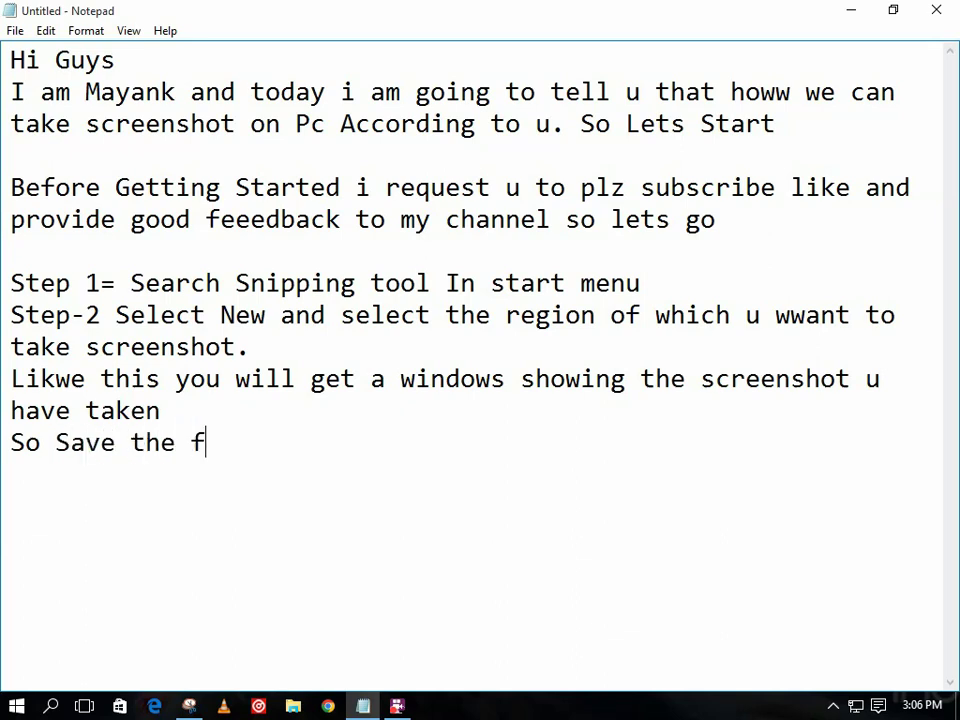
{"action": "type", "text": "ile i"}
{"action": "type", "text": "n anyfolderu want"}
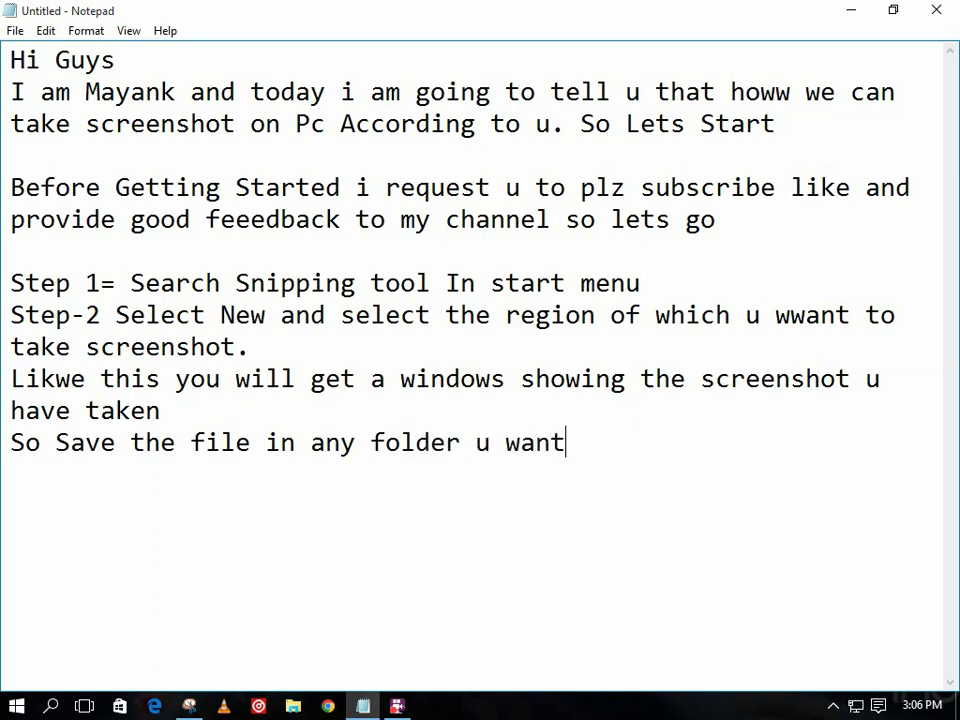
- Draw a pen bracket beside the captured text and save the snip to Pictures as 'Screenshot'
{"action": "left_click", "coordinate": [192, 702]}
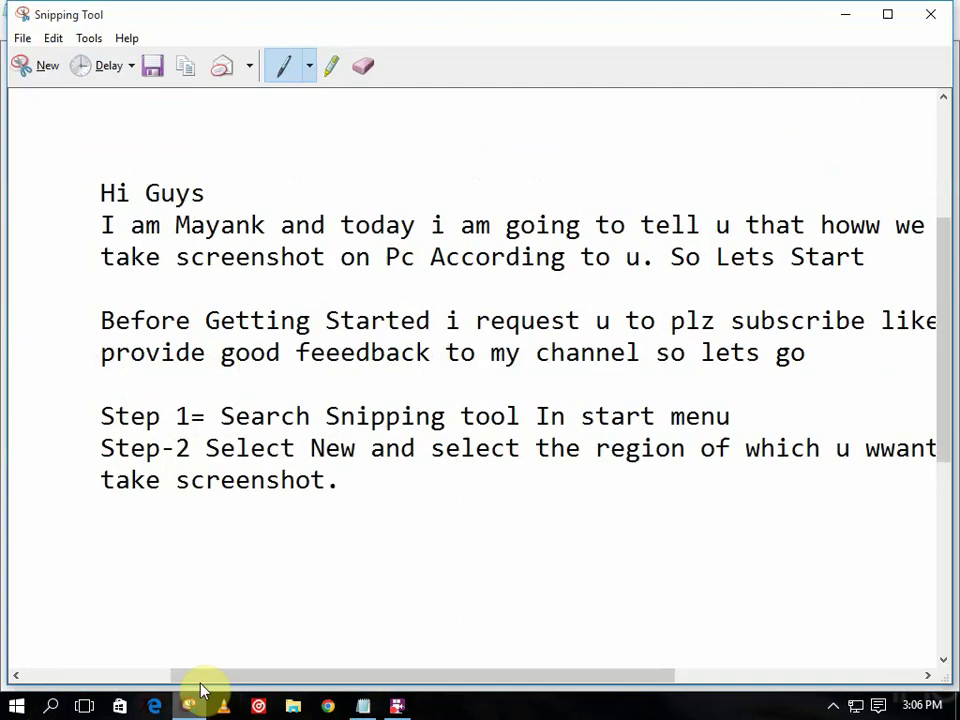
{"action": "left_click_drag", "start_coordinate": [103, 168], "coordinate": [154, 559]}
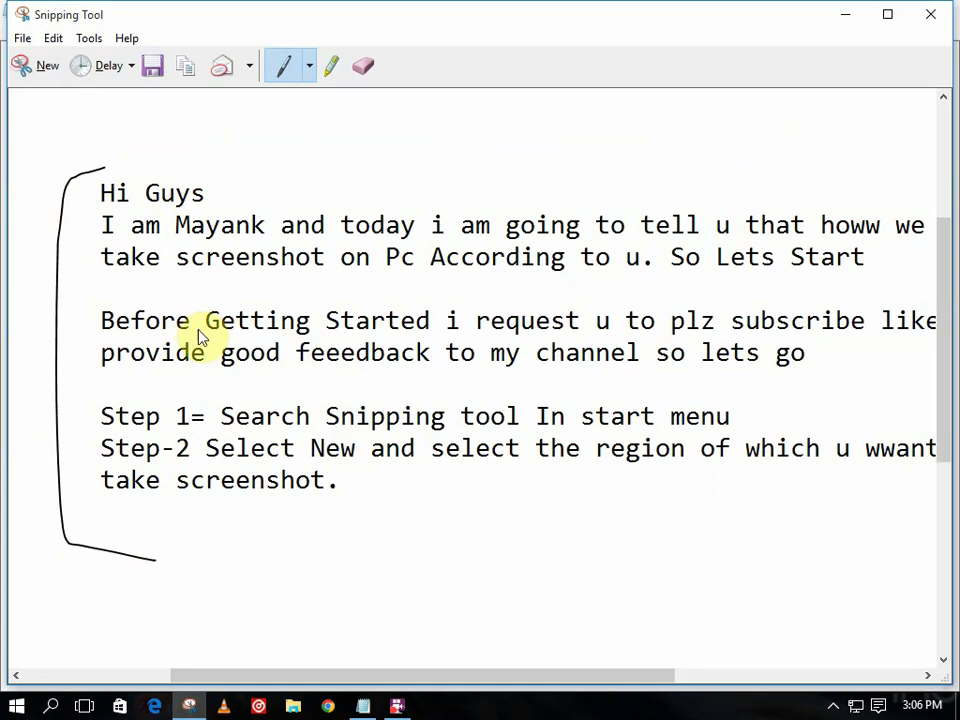
{"action": "key", "text": "ctrl+s"}
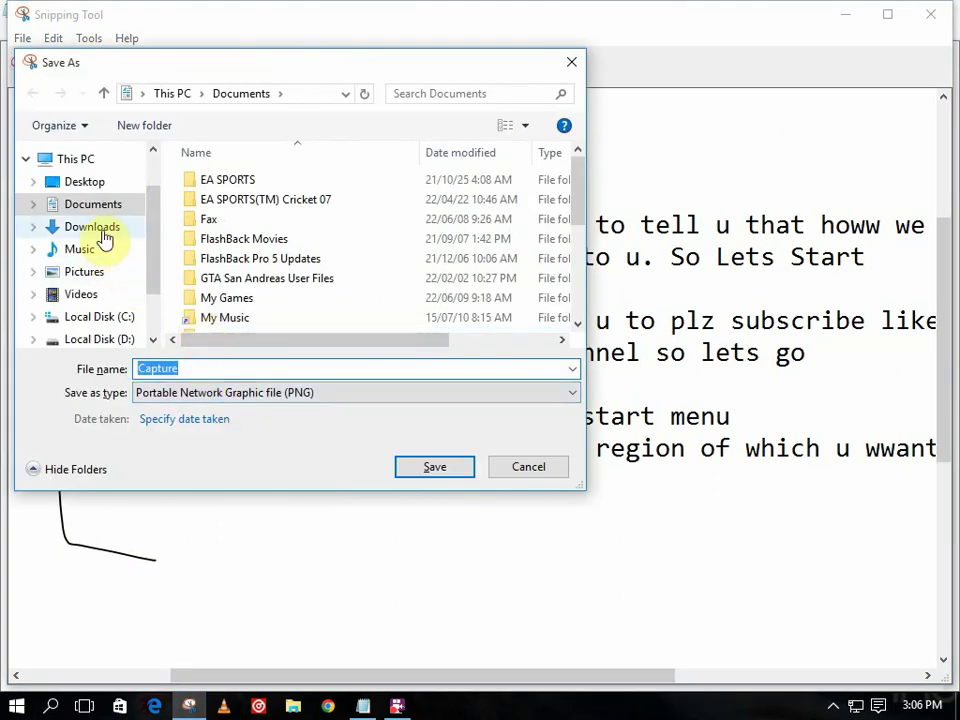
{"action": "left_click", "coordinate": [90, 253]}
{"action": "left_click", "coordinate": [94, 272]}
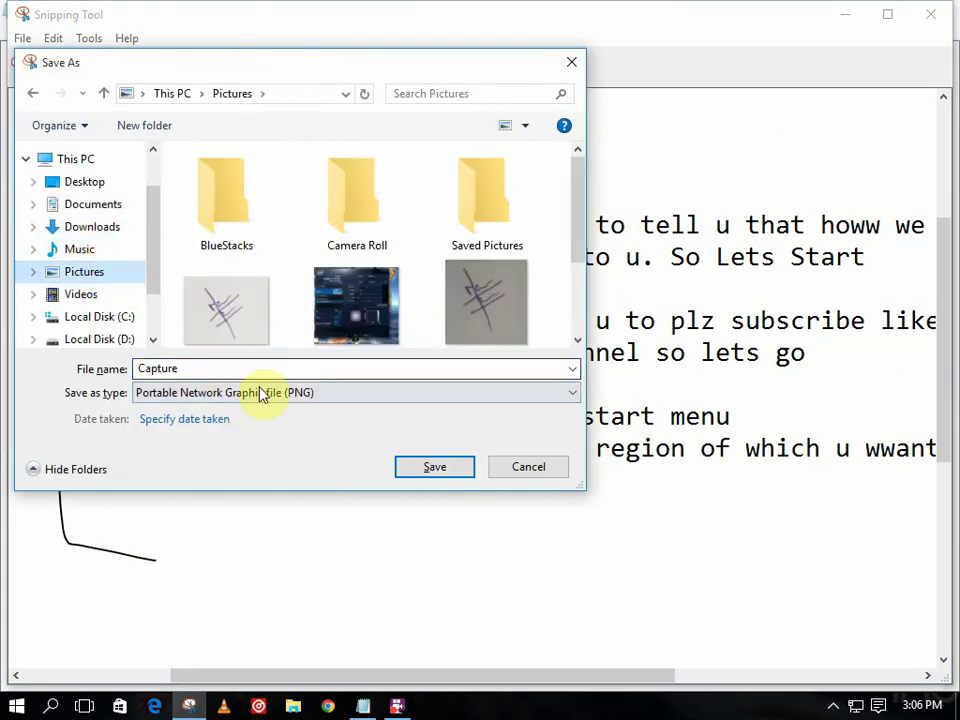
{"action": "double_click", "coordinate": [131, 369]}
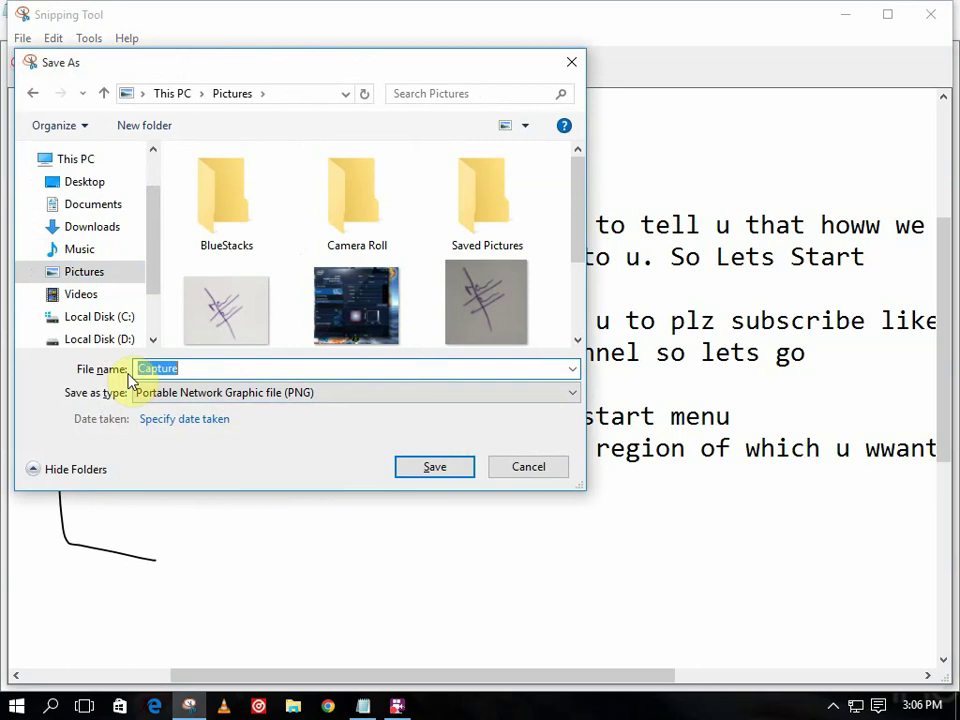
{"action": "type", "text": "Screenshot"}
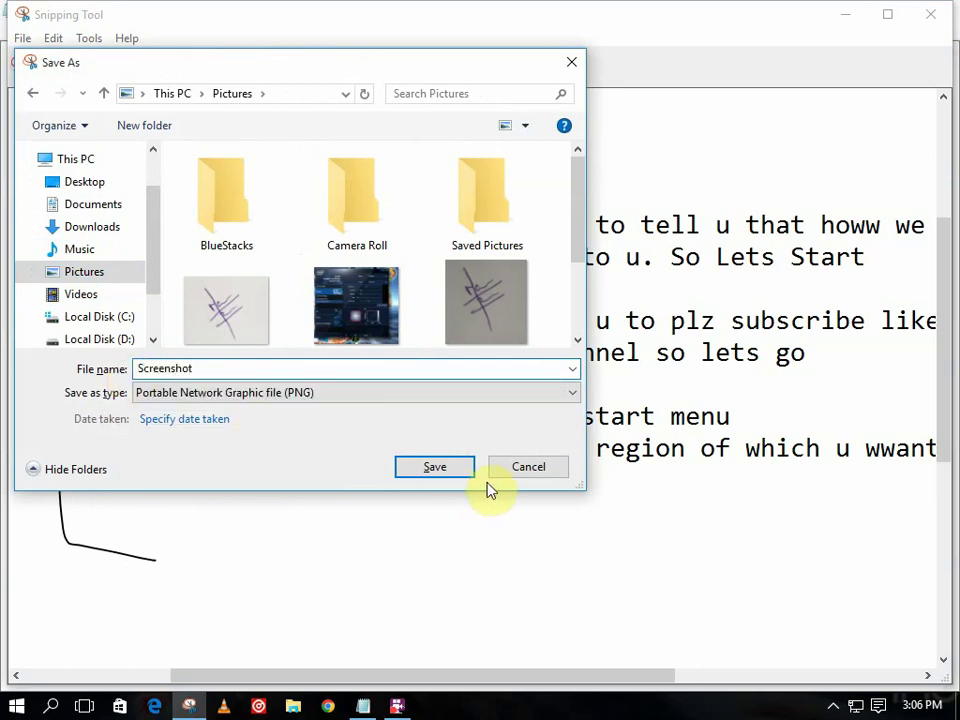
{"action": "left_click", "coordinate": [456, 466]}
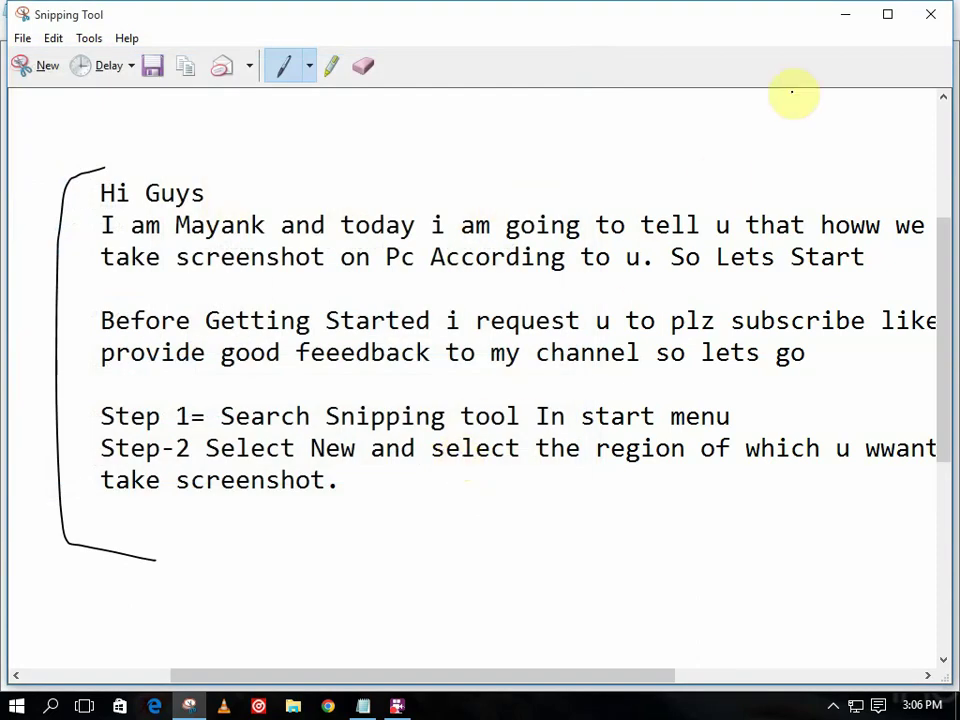
{"action": "left_click", "coordinate": [838, 17]}
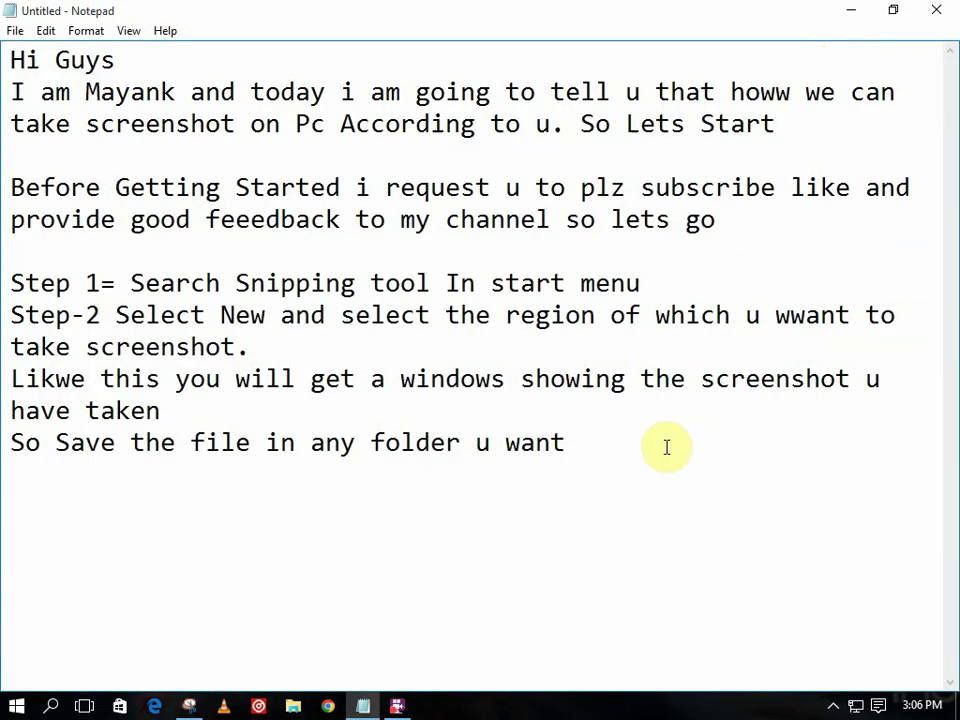
- Add 'Find the file u saved', 'Congratulations u taken snapshot on pc.' and 'Thanks' as closing lines
{"action": "key", "text": "Return"}
{"action": "type", "text": "ind the file u saved"}
{"action": "key", "text": "Return"}
{"action": "key", "text": "Return"}
{"action": "type", "text": "ongratulations u "}
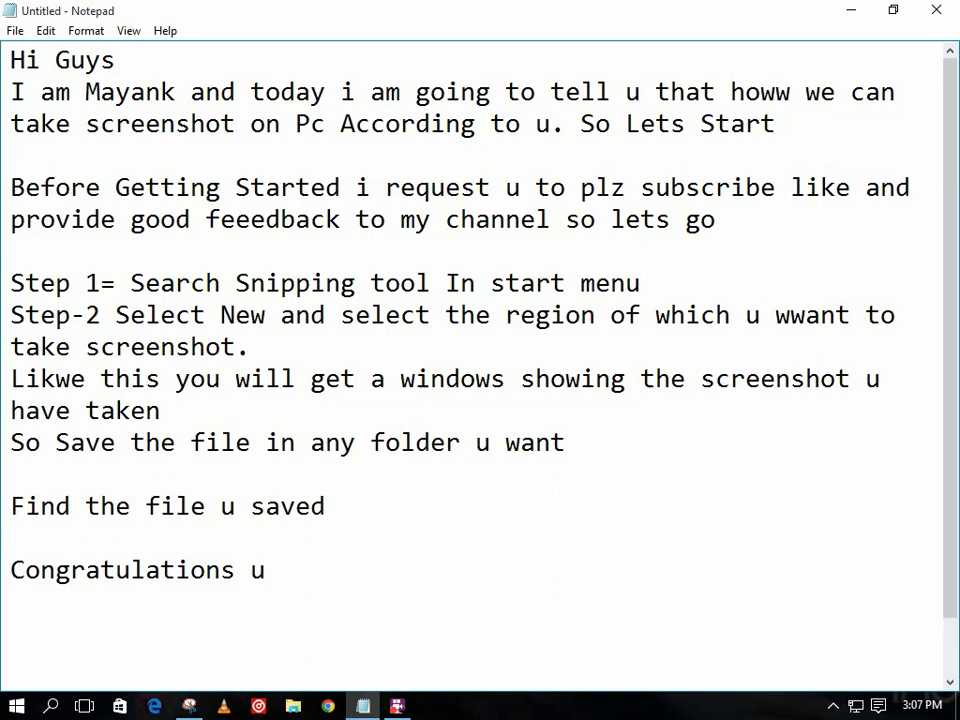
{"action": "type", "text": "taken snapshot on pc."}
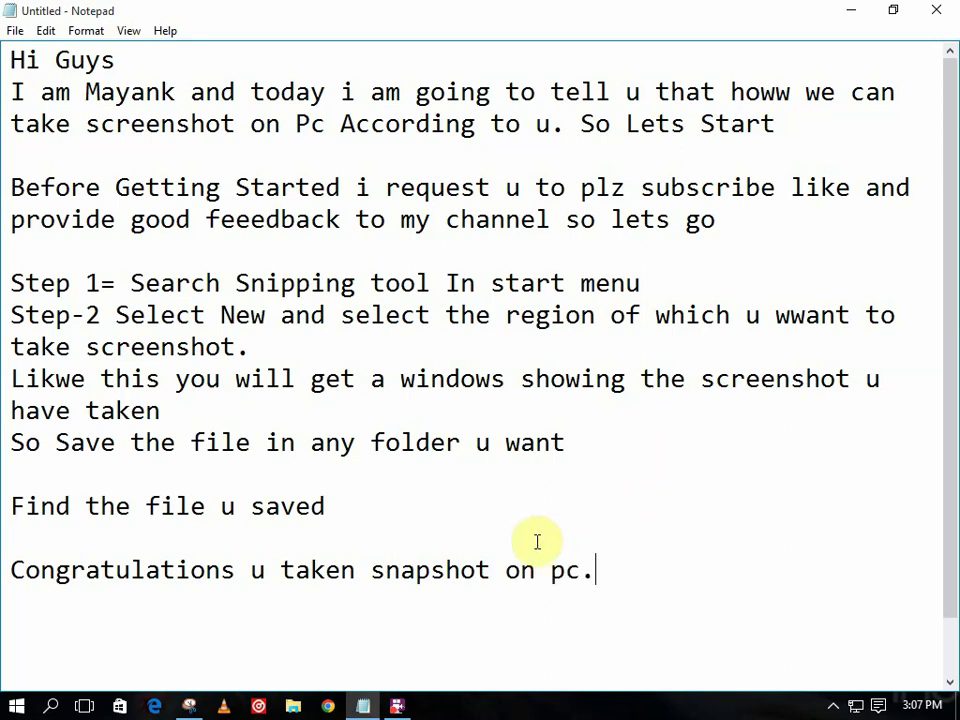
{"action": "key", "text": "Return"}
{"action": "key", "text": "Return"}
{"action": "type", "text": "Th"}
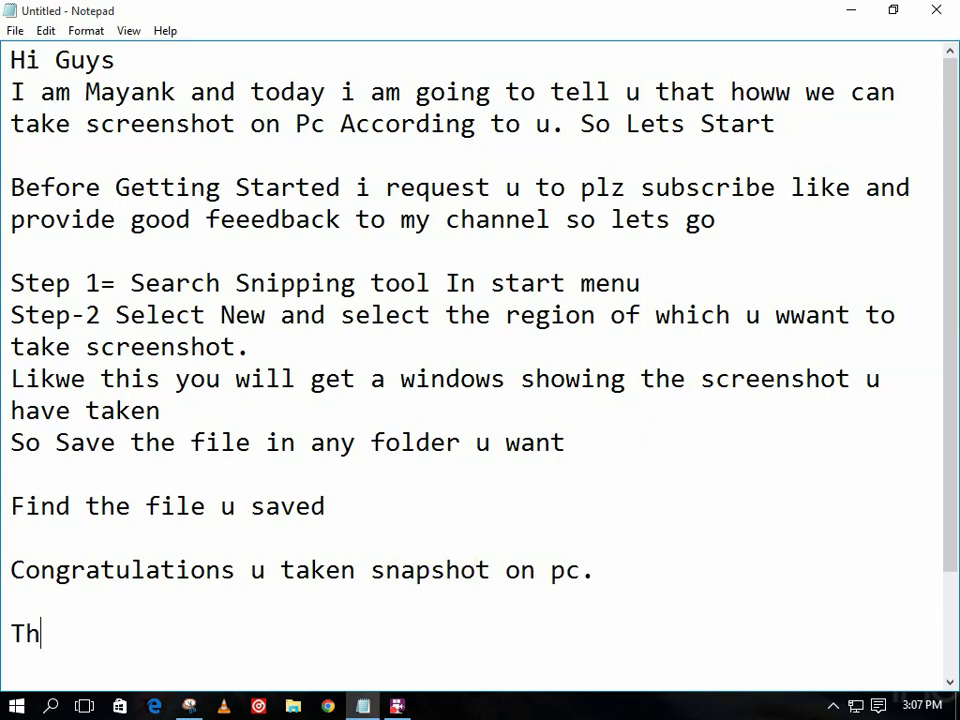
{"action": "type", "text": "anks"}
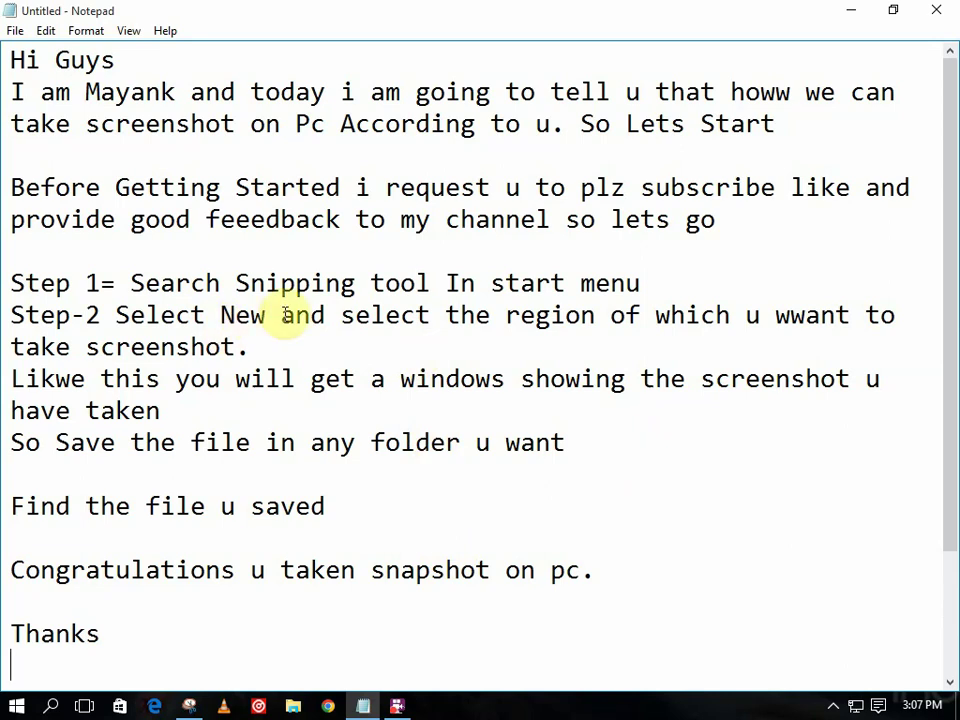
{"action": "left_click_drag", "start_coordinate": [356, 188], "coordinate": [829, 215]}
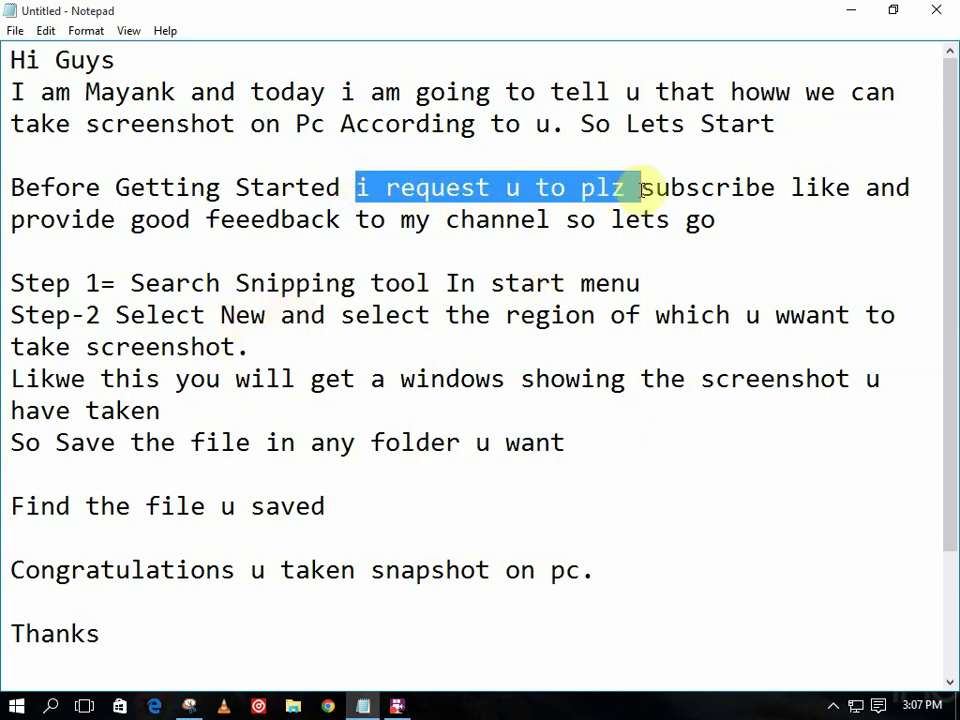
{"action": "left_click_drag", "start_coordinate": [896, 212], "coordinate": [365, 226]}
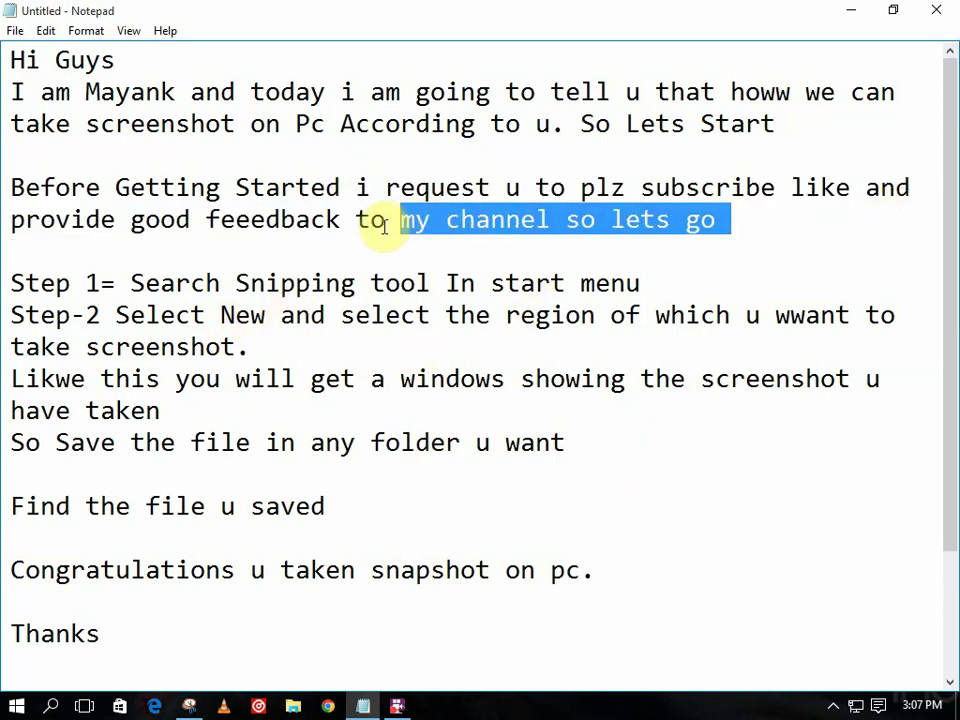